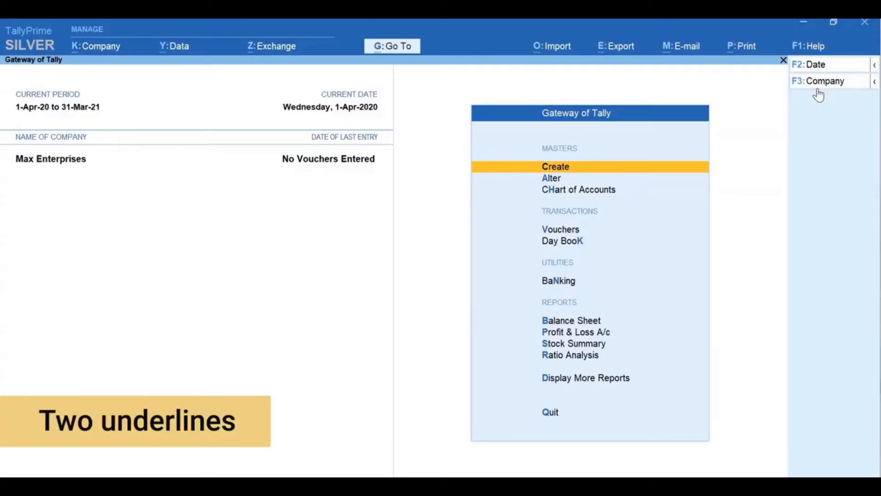
Open a new Sales voucher for Max Enterprises
key(ctrl)
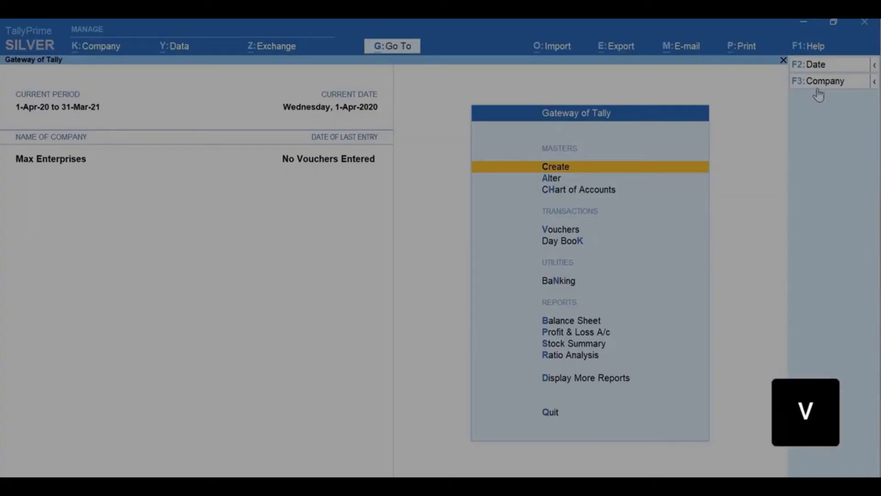
key(v)
key(F8)
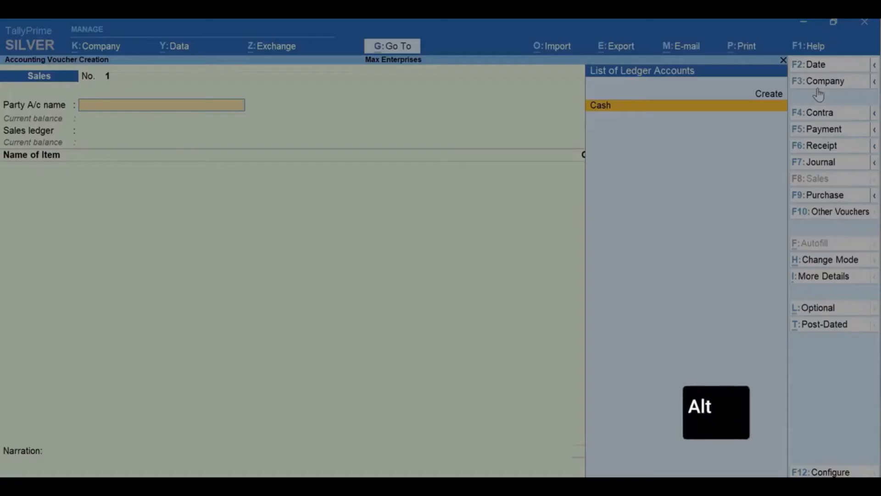
Create a party ledger from within the voucher, named Ace Electronics and grouped under Sundry Debtors
key(alt+c)
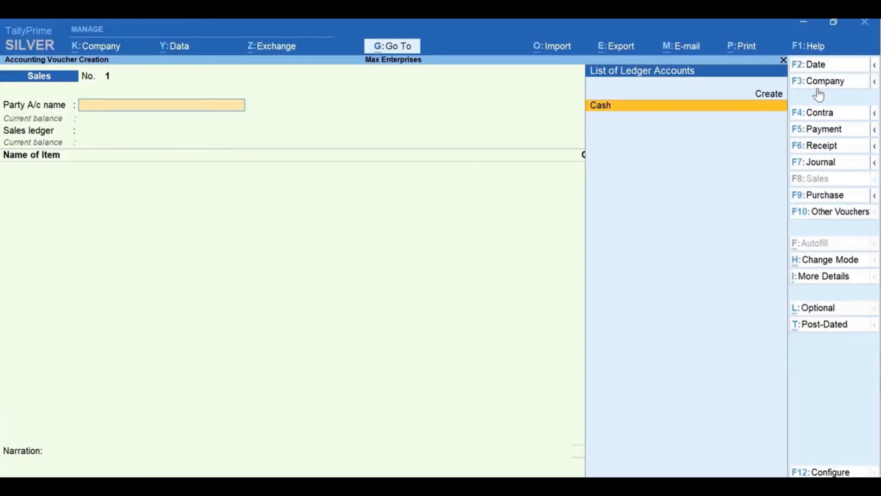
key(alt+c)
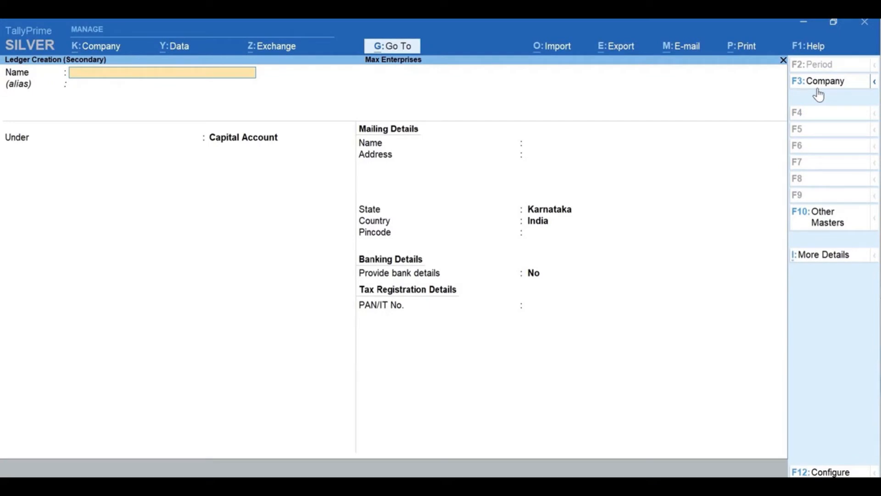
text(Ac)
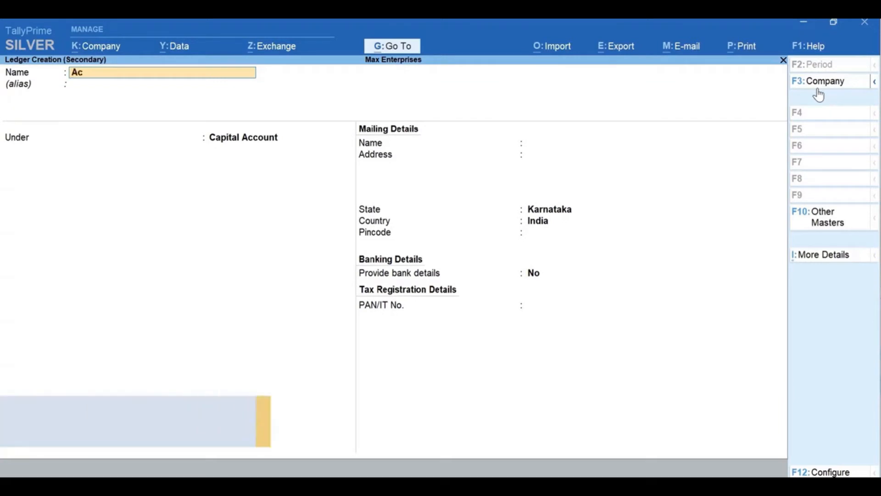
text(e Electronics)
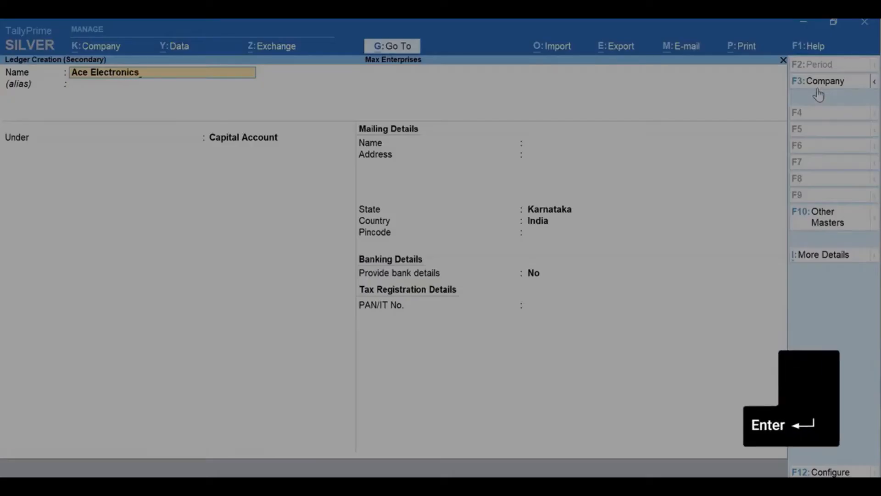
key(Return)
key(Return)
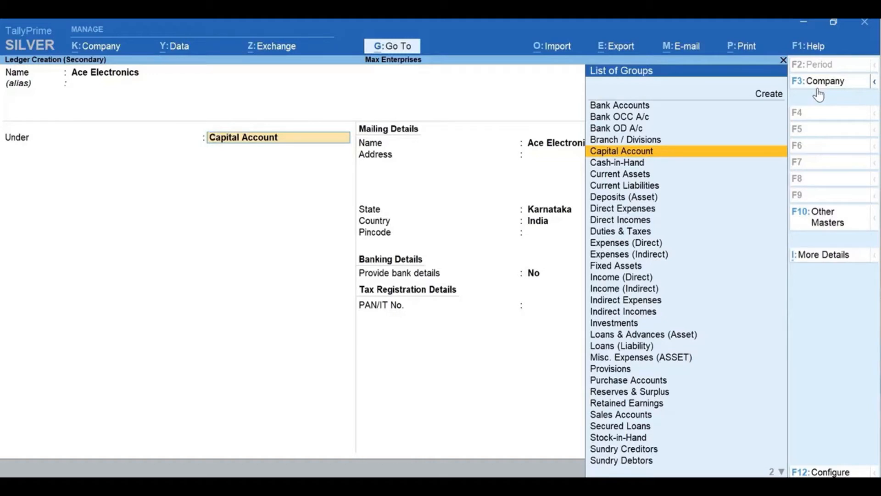
text(D)
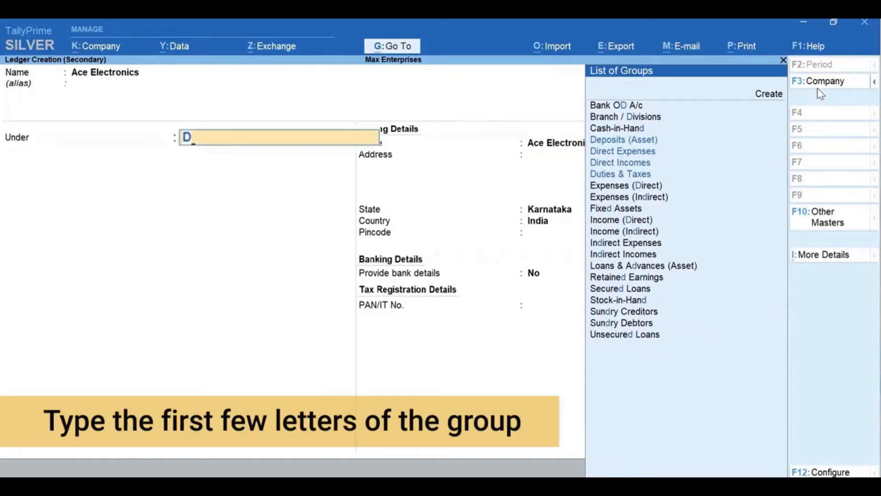
text(eb)
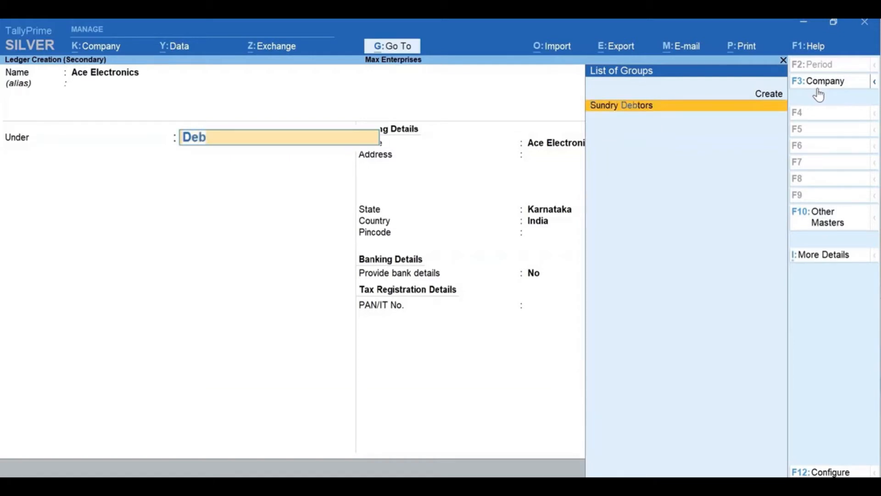
key(Return)
key(Return)
key(Return)
Fill in the customer's mailing address and pincode, keeping the default state and country, and save the Ace Electronics ledger
key(Return)
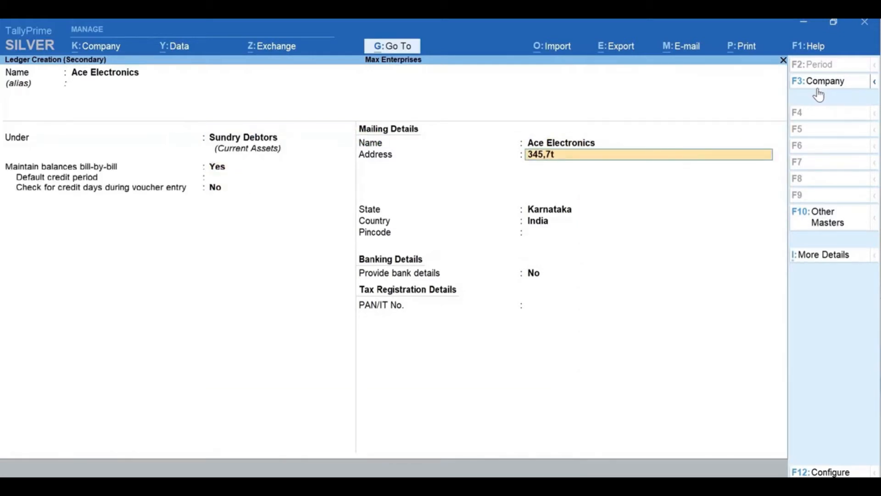
key(Return)
text(Koramangala)
key(Return)
text(Bengaluru)
key(Return)
key(Return)
key(Return)
key(Return)
text(560)
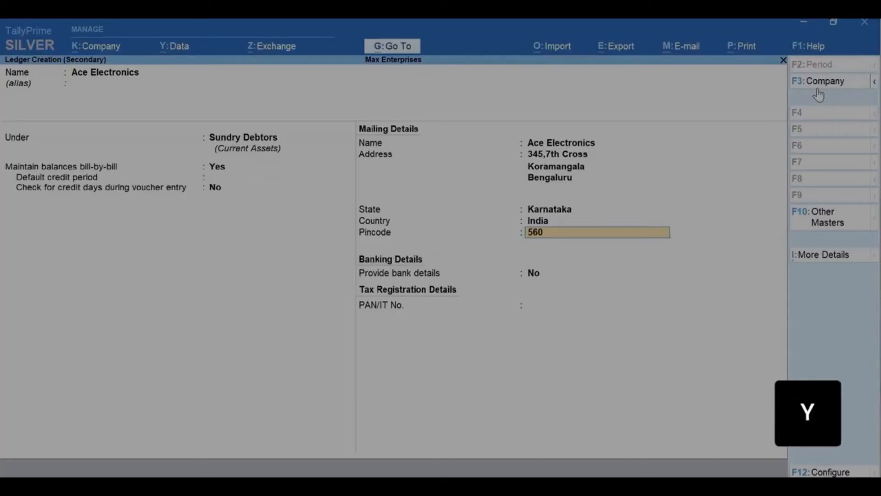
text(034)
key(Return)
key(Return)
key(y)
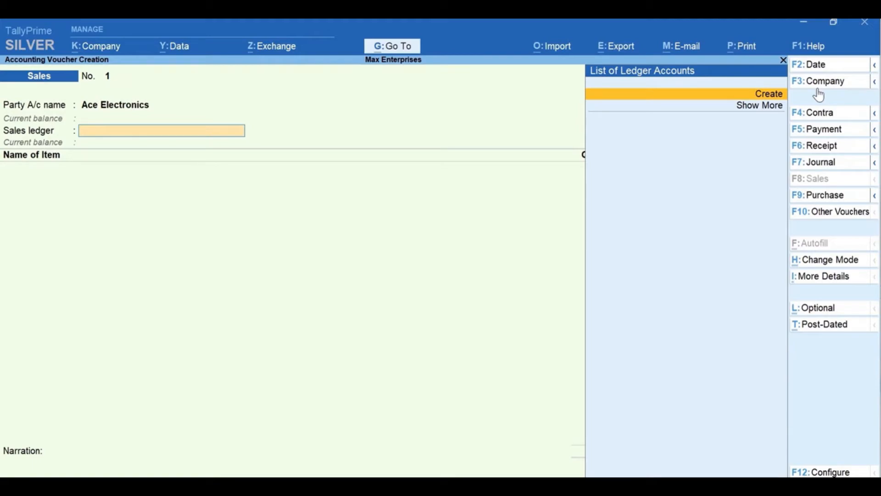
Leave the sales voucher without saving it and return to the Gateway of Tally
key(Escape)
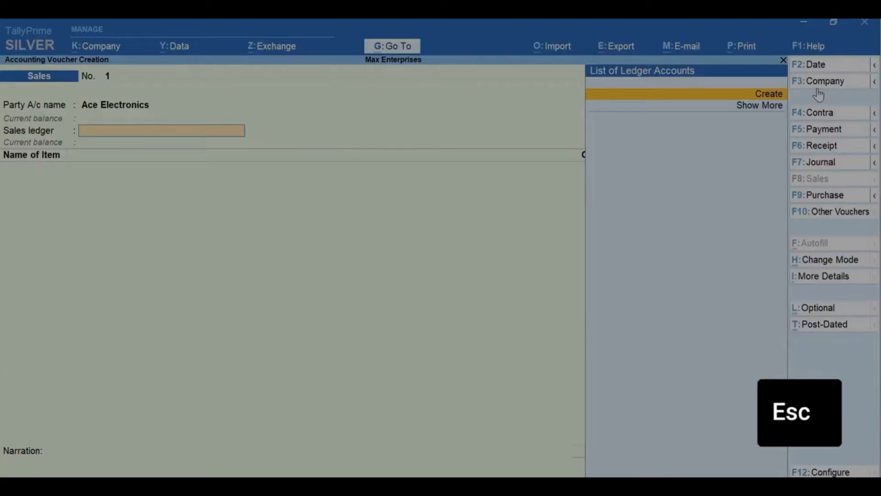
key(Escape)
key(Return)
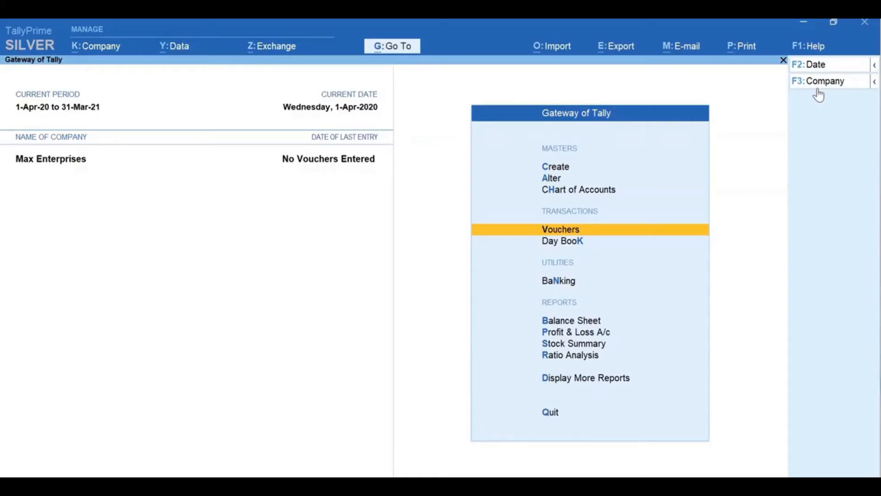
Start a new ledger master for the supplier and name it A-One Electronics, without an alias
key(ctrl)
key(c)
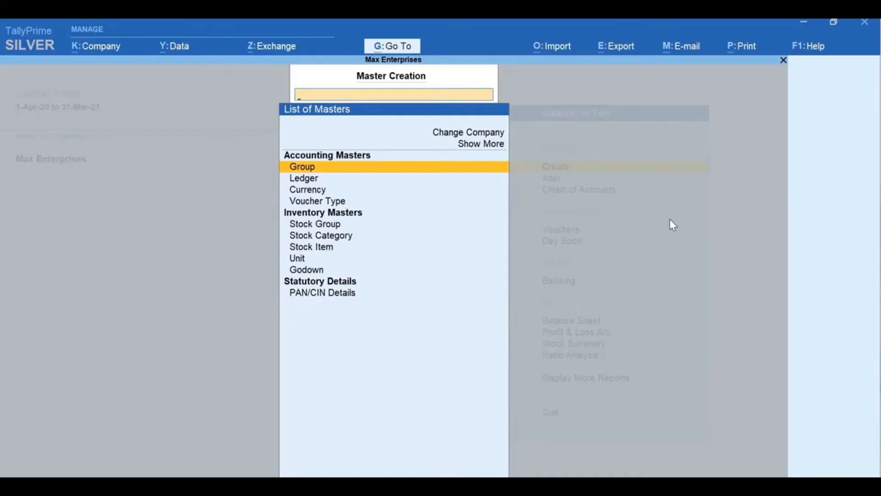
text(L)
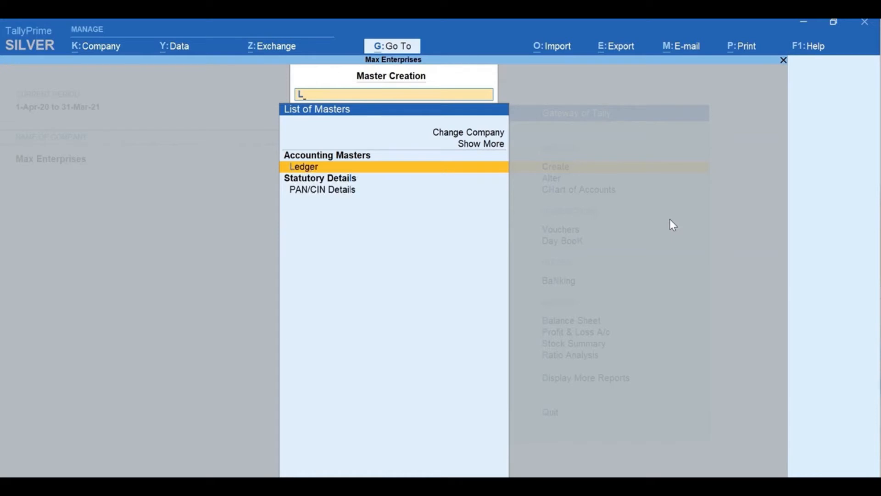
key(Return)
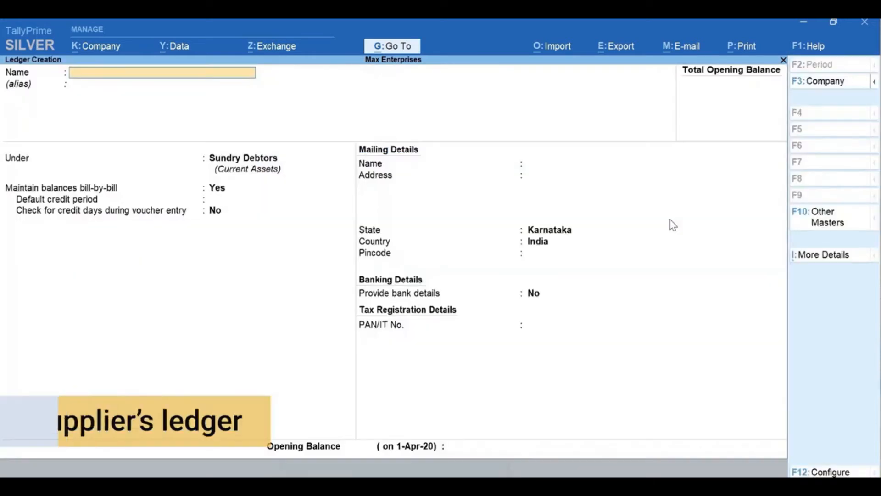
text(A-One)
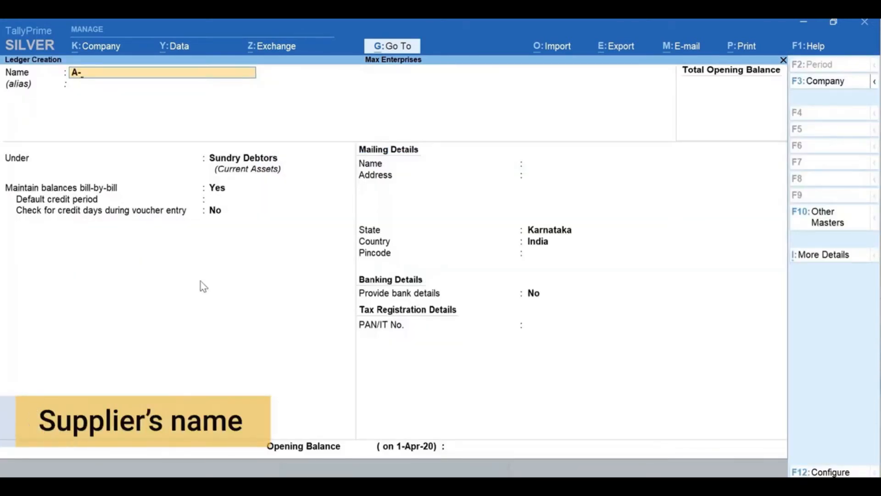
text( Electronics)
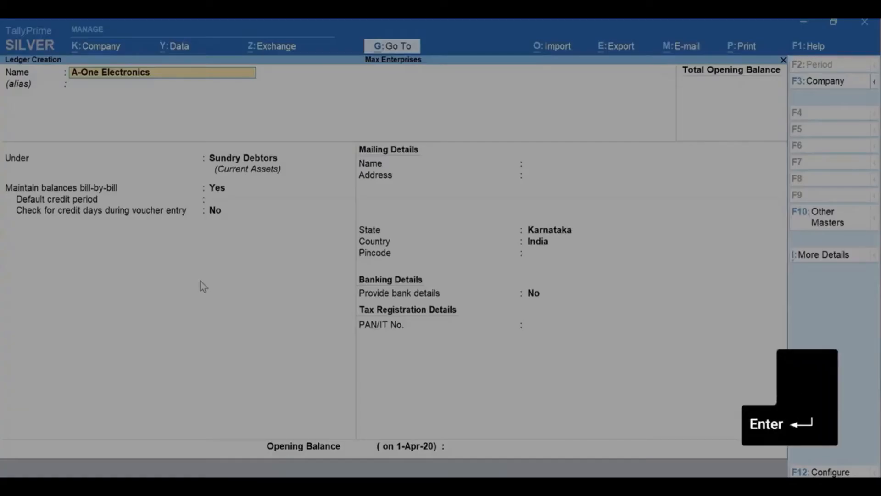
key(Return)
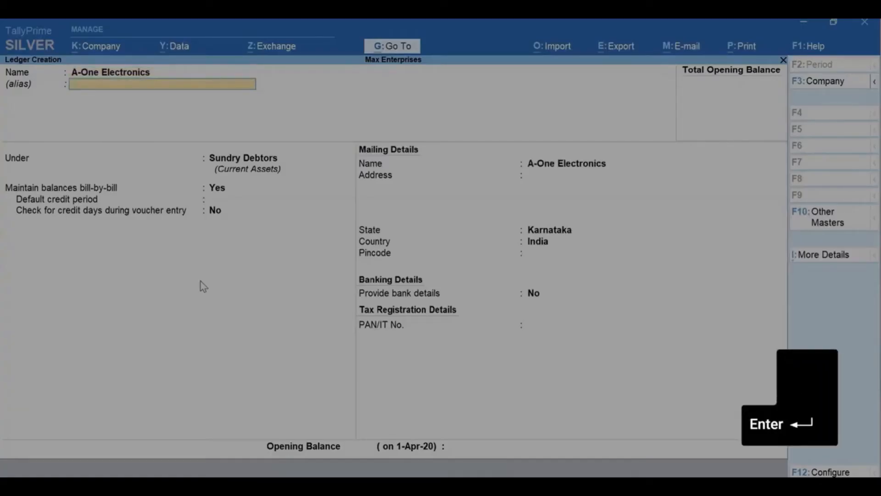
key(Return)
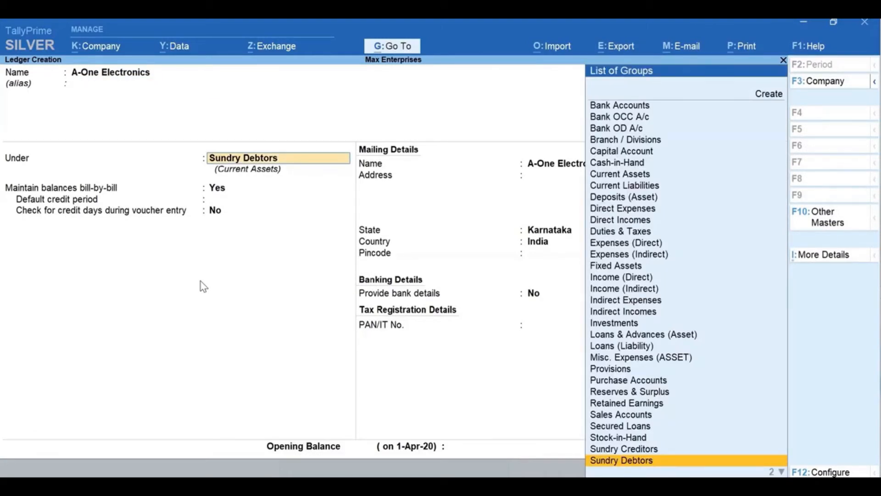
Group the A-One Electronics ledger under Sundry Creditors and save it with the remaining details at their defaults
text(Cre)
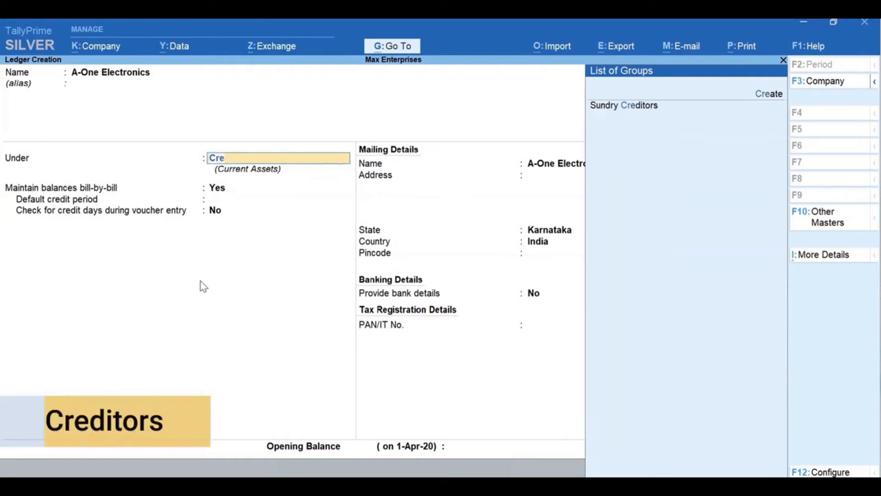
key(Return)
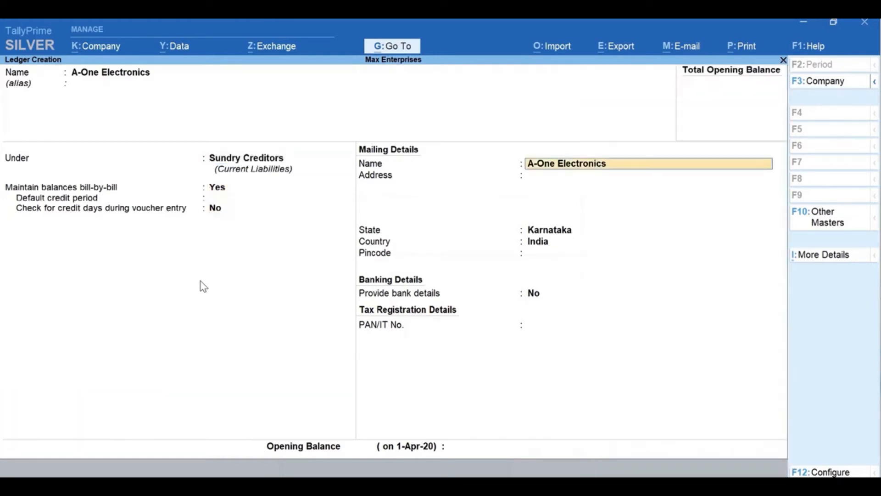
key(Return)
key(Return)
key(Return)
key(Return)
key(Return)
key(Return)
key(Return)
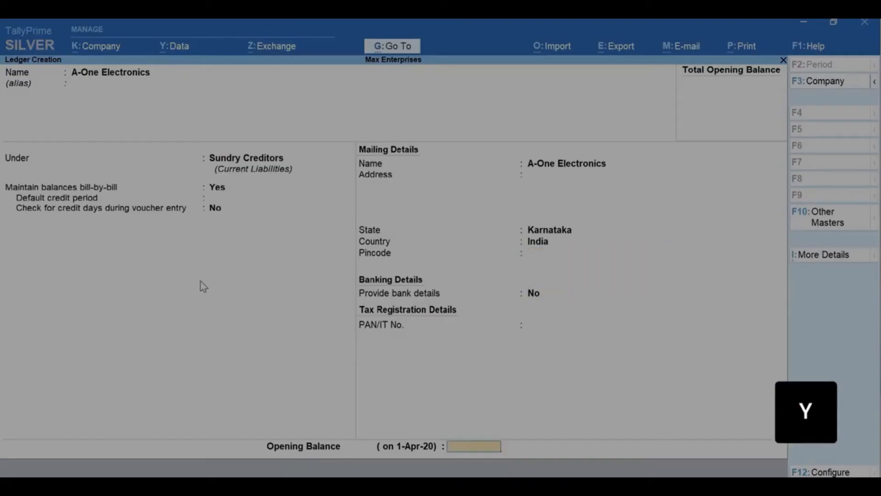
key(y)
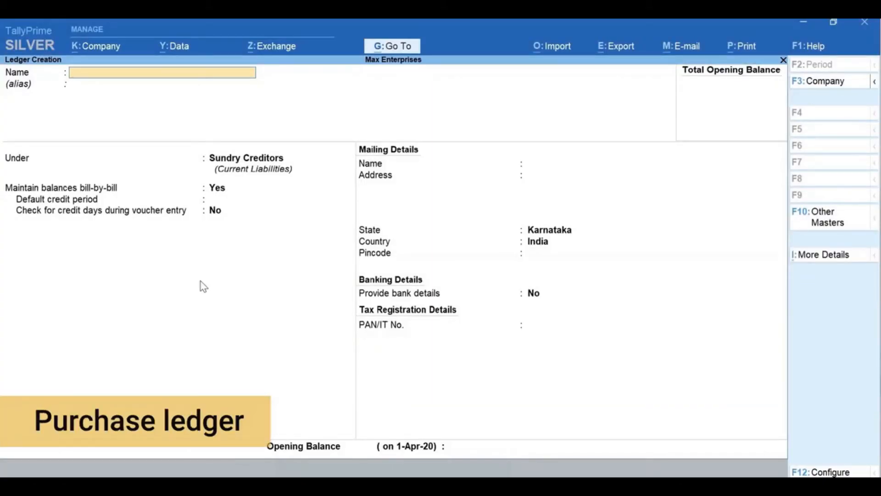
Create and save a ledger named Purchases under the Purchase Accounts group
text(Purchases)
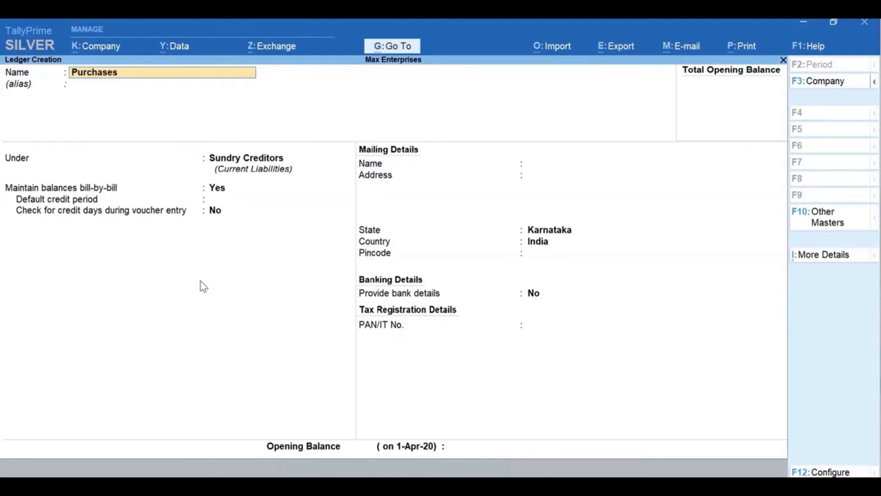
key(Return)
text(Pur)
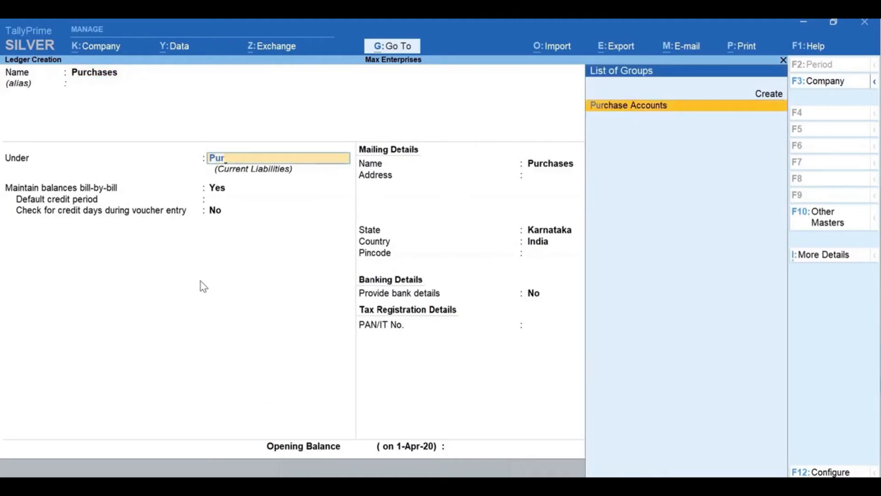
key(Return)
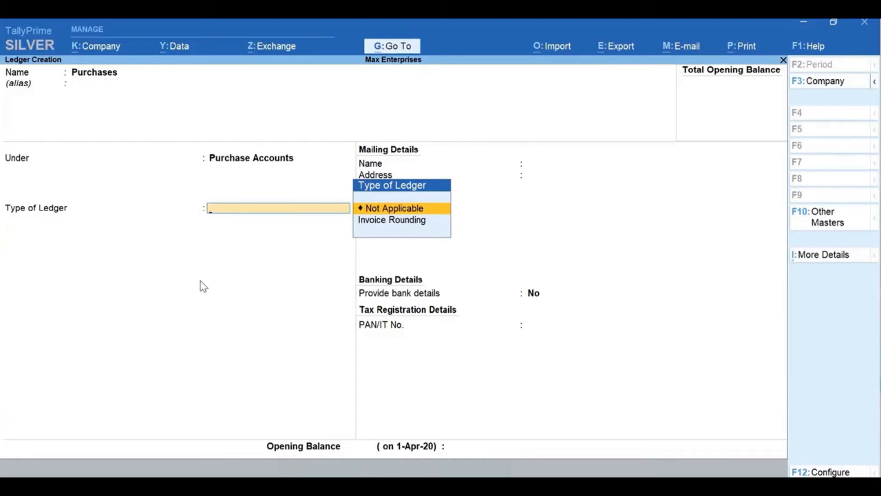
key(ctrl+a)
key(Escape)
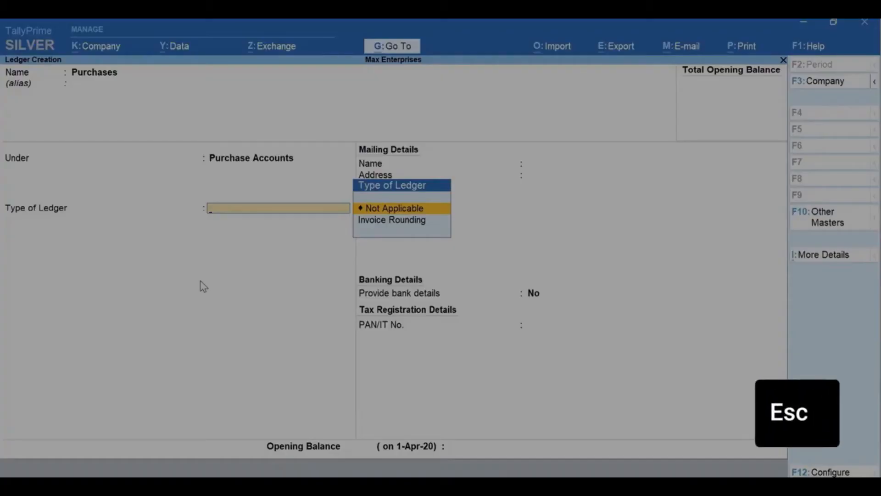
key(ctrl+a)
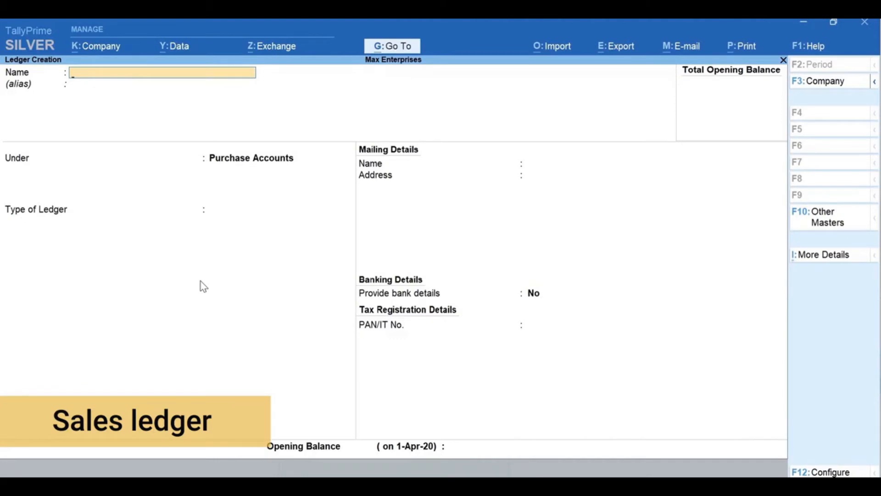
Create and save a ledger named Sales under the Sales Accounts group
text(Sales)
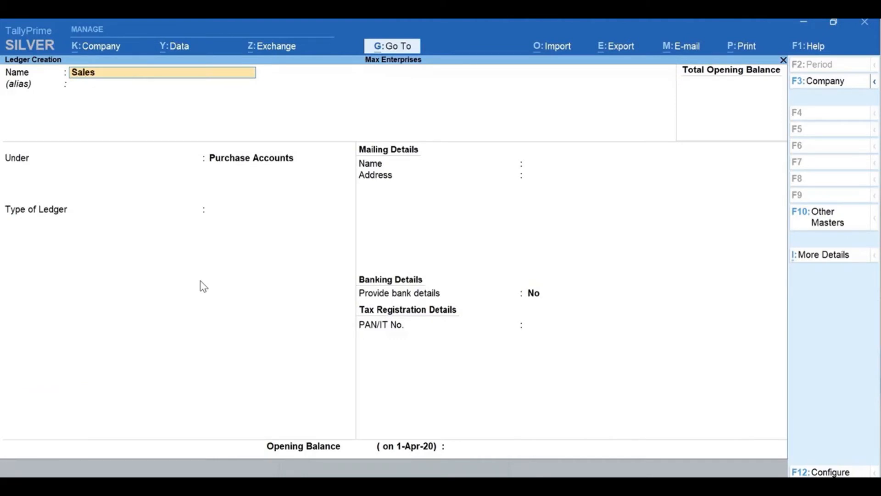
key(Return)
key(Return)
text(Sa)
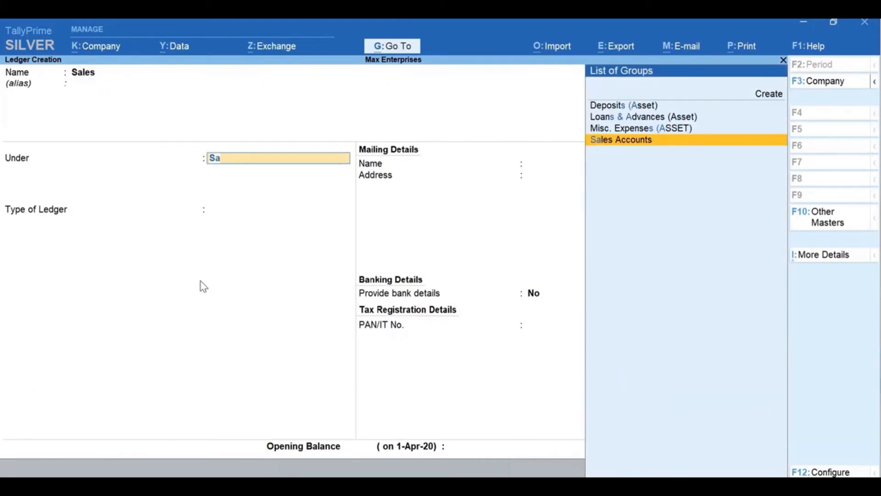
key(Return)
key(ctrl+a)
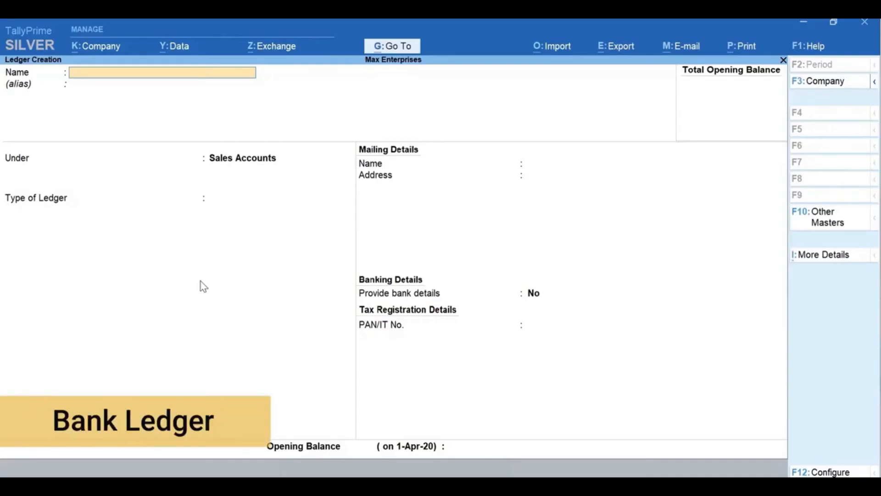
Name the new bank ledger ICICI Bank and place it under the Bank Accounts group
text(ICICI Bank)
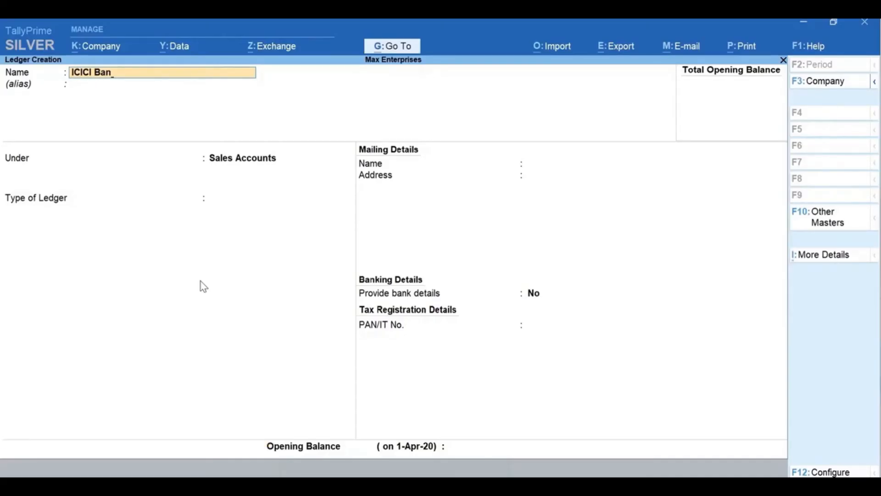
key(Return)
text(Bank)
key(Return)
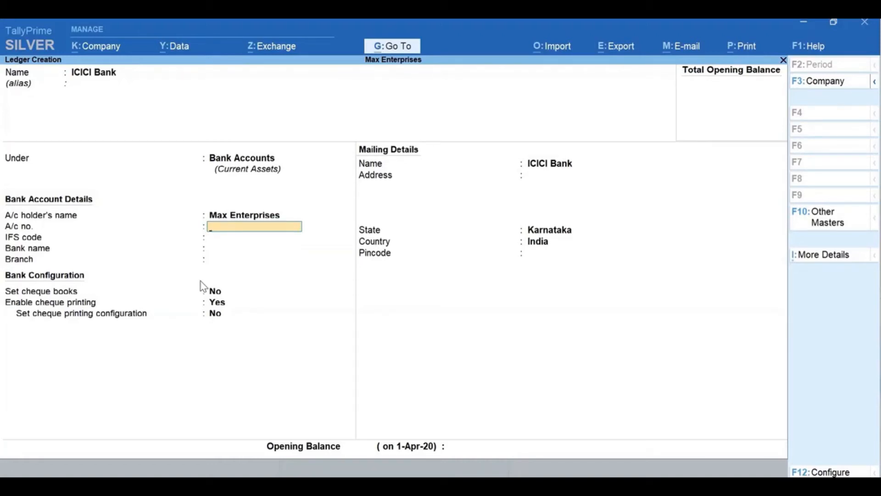
Enter the bank account number and the IFS code ICIC0000043 in the ICICI Bank ledger's account details
key(Return)
text(IC)
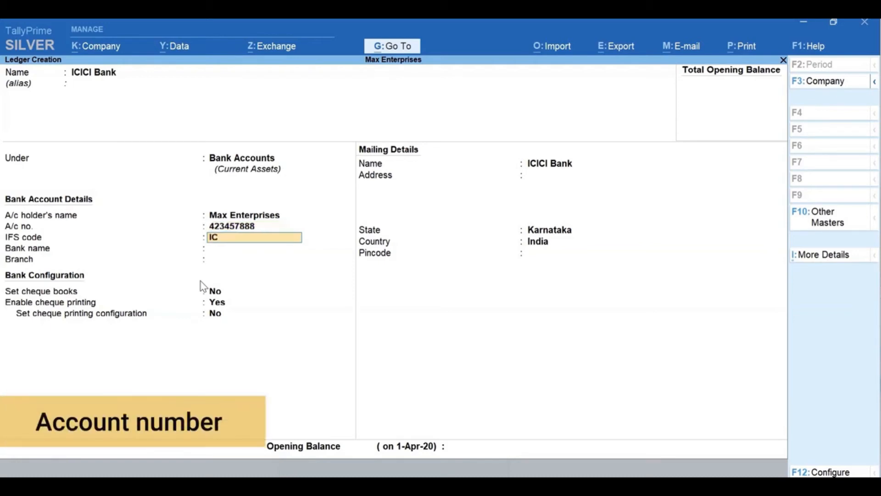
text(IC000004)
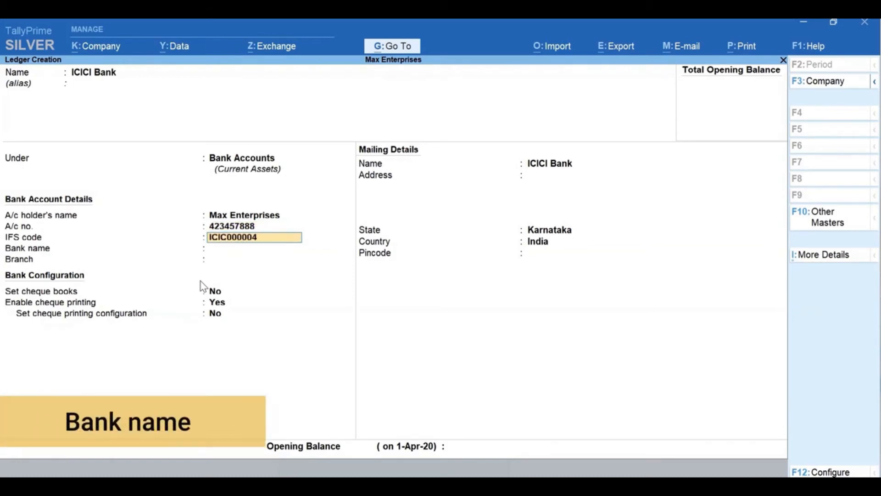
text(3)
key(Return)
Set the bank name to ICICI Bank (India) and the branch to HSR Layout
text(ICI)
key(Return)
text(HSR Lay)
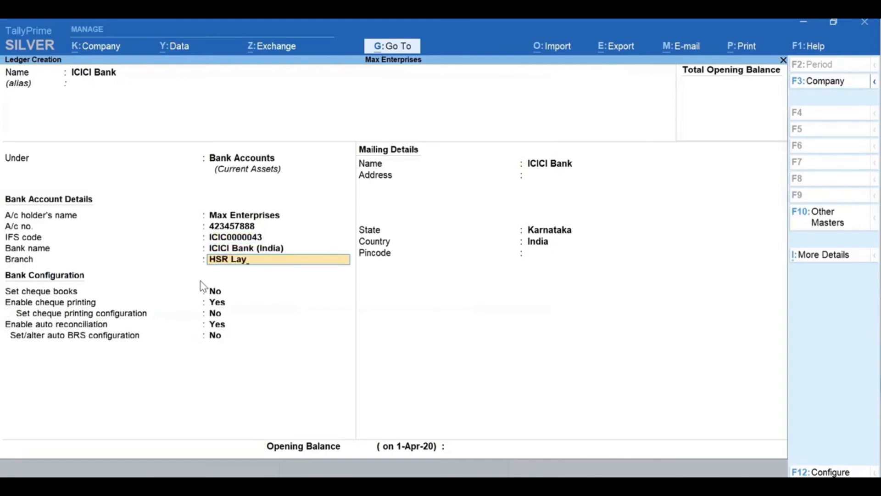
text(out)
key(Return)
key(Return)
key(Return)
key(Return)
key(Return)
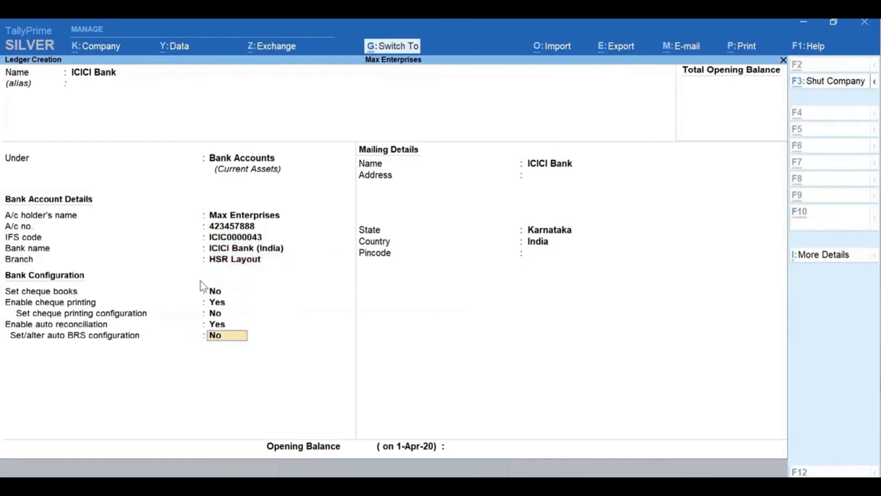
Save the ICICI Bank ledger with the default bank configuration and return to the Gateway of Tally
key(ctrl+a)
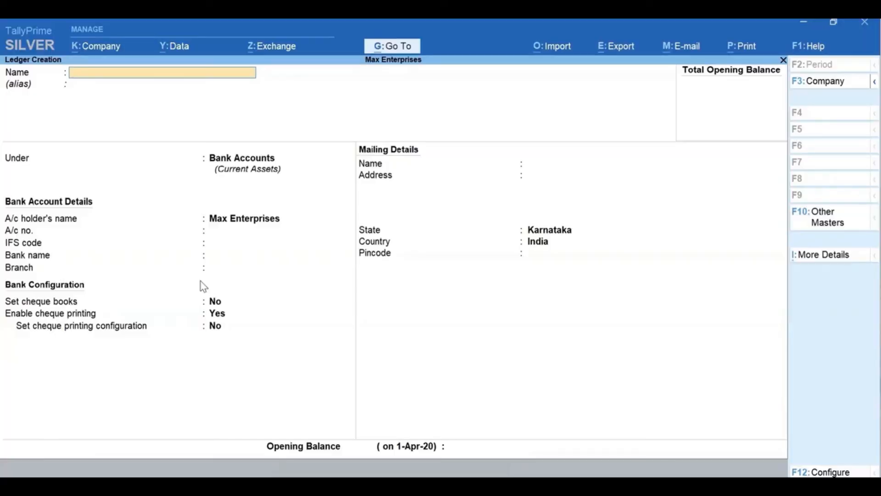
key(Escape)
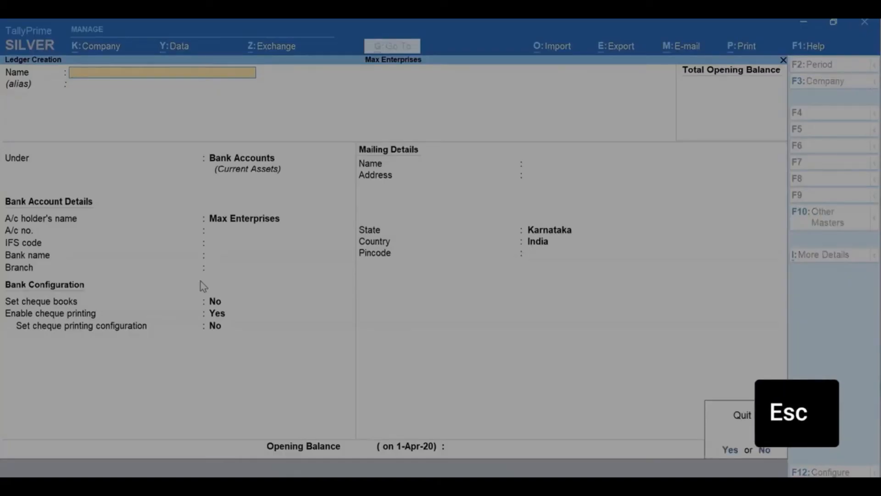
key(Escape)
key(Escape)
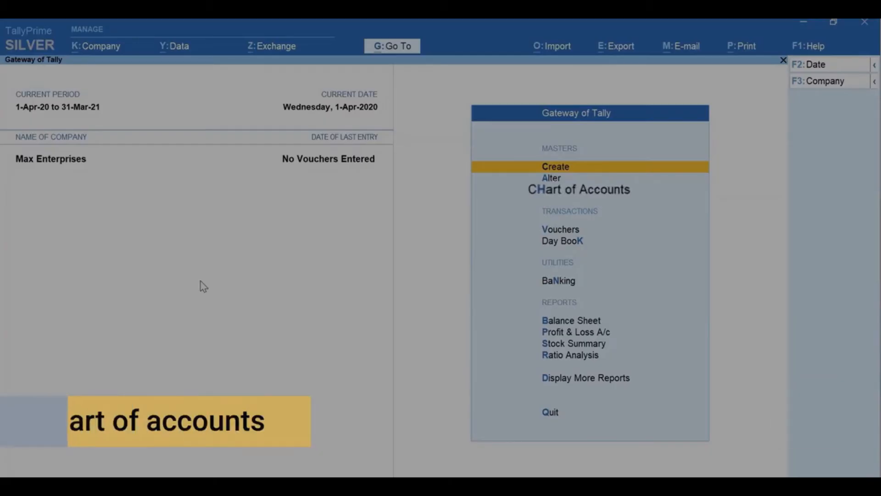
Start creating multiple ledgers from the Chart of Accounts ledger list, under the Indirect Expenses group
key(h)
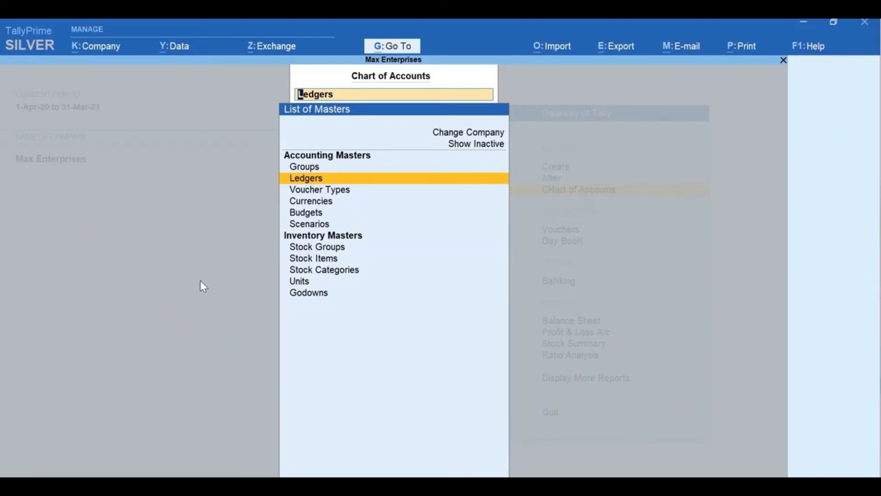
key(Return)
key(alt+h)
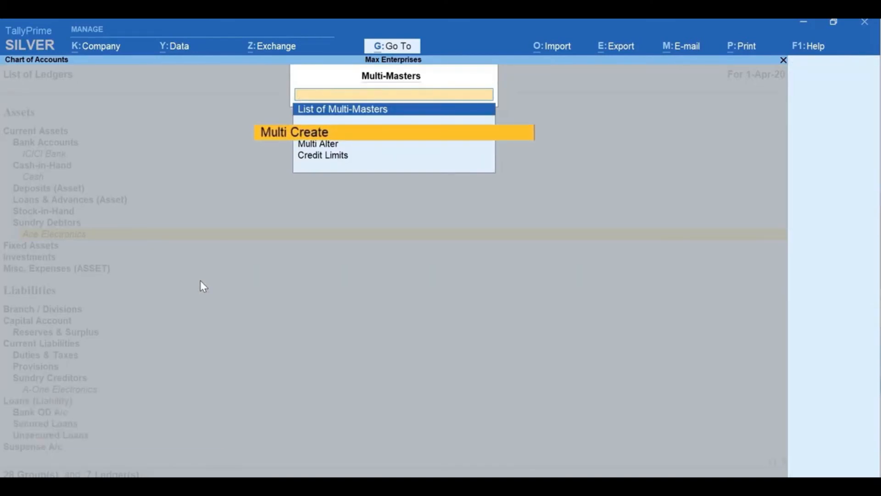
key(Return)
text(Indi)
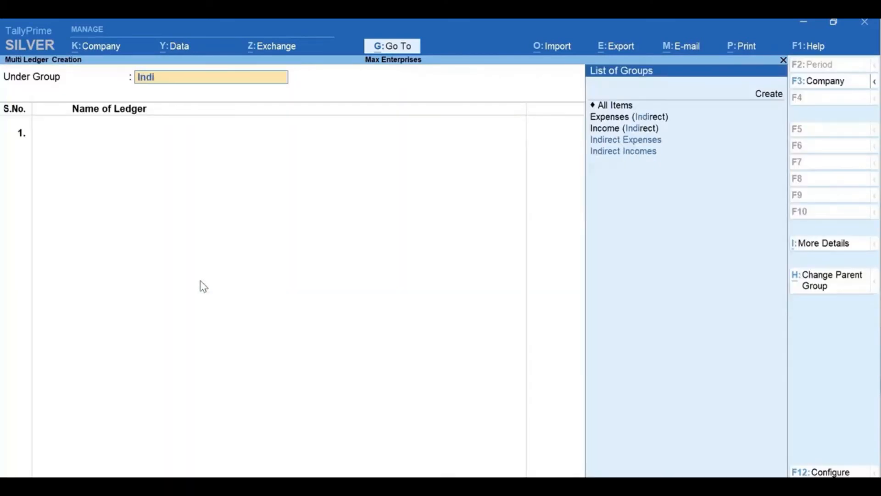
key(Up)
key(Return)
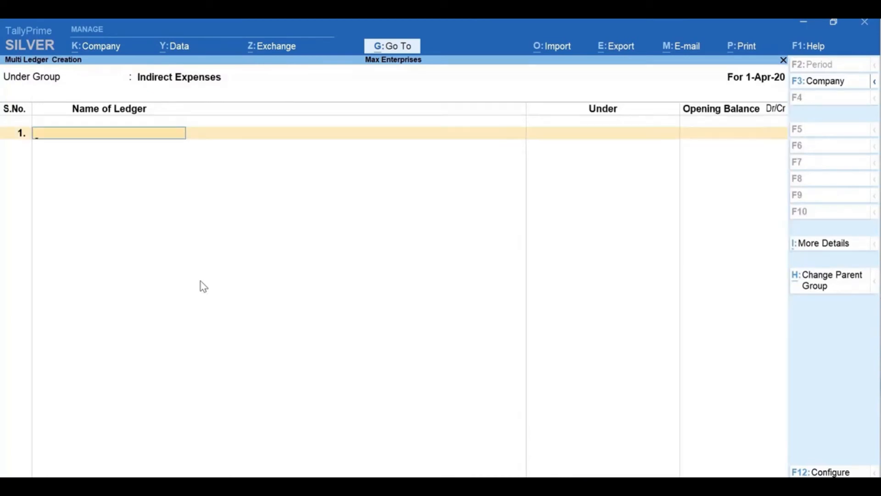
Add the ledgers Rent, Conveyance and Office Expenses without opening balances and save them together
text(Rent)
key(Return)
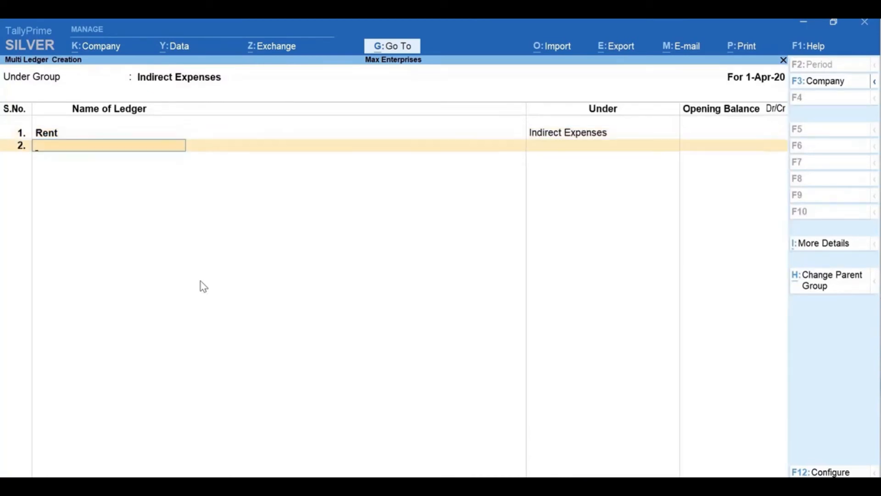
text(Conveyance)
key(Return)
key(Return)
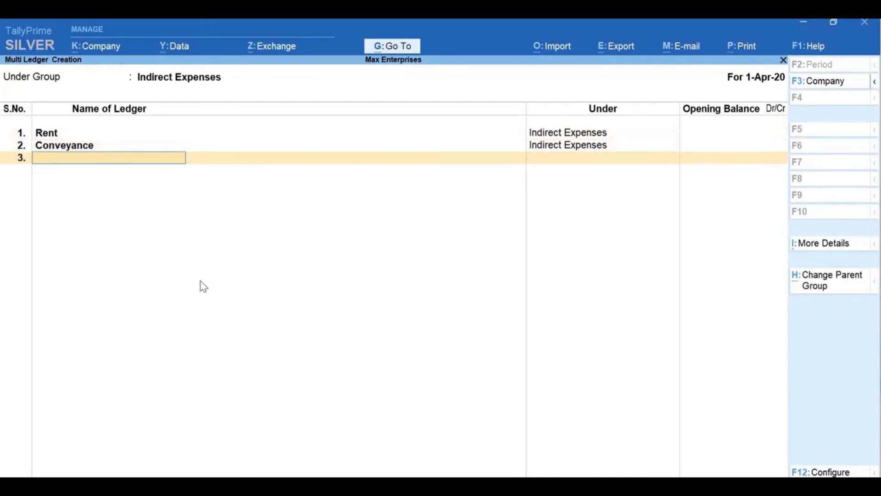
text(Office Expenses)
key(Return)
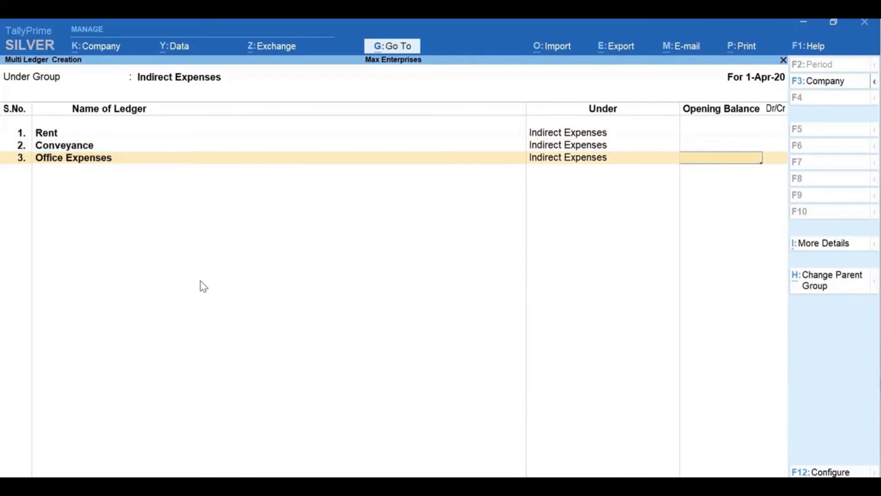
key(Return)
key(Return)
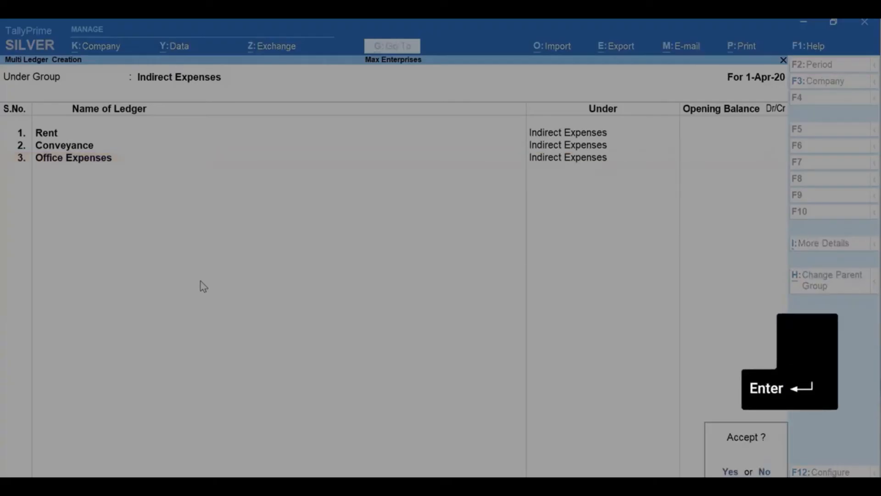
key(Return)
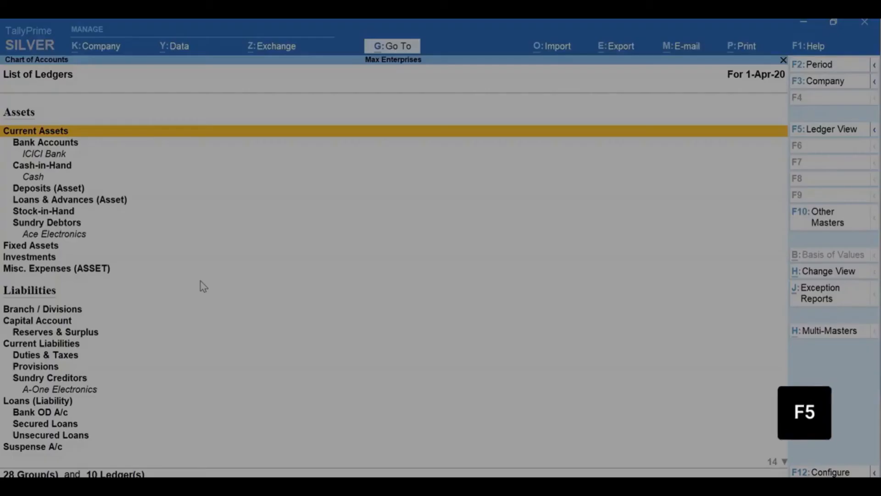
View the Chart of Accounts as a flat ledger list and check the available exception reports, leaving the chart when done
key(F5)
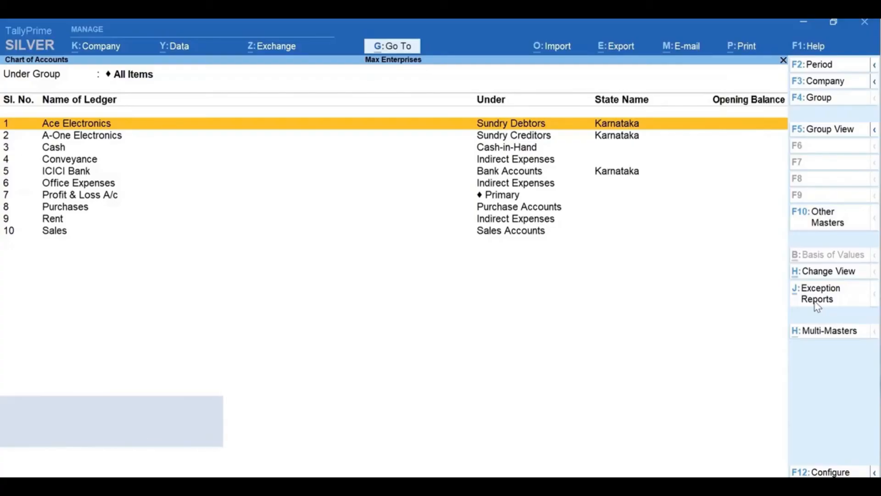
click(816, 303)
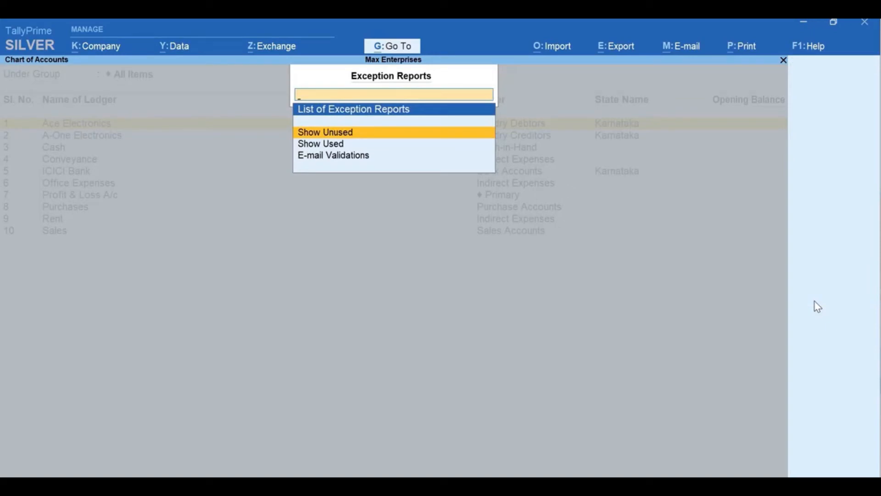
key(Escape)
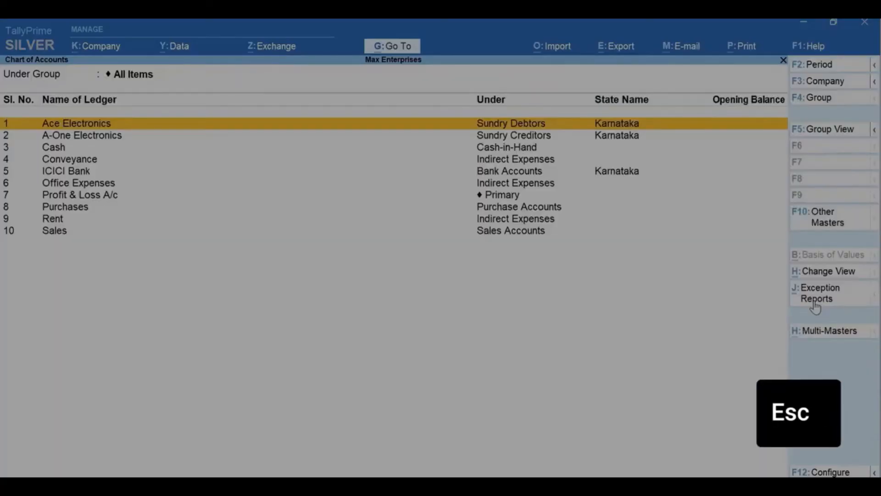
key(Escape)
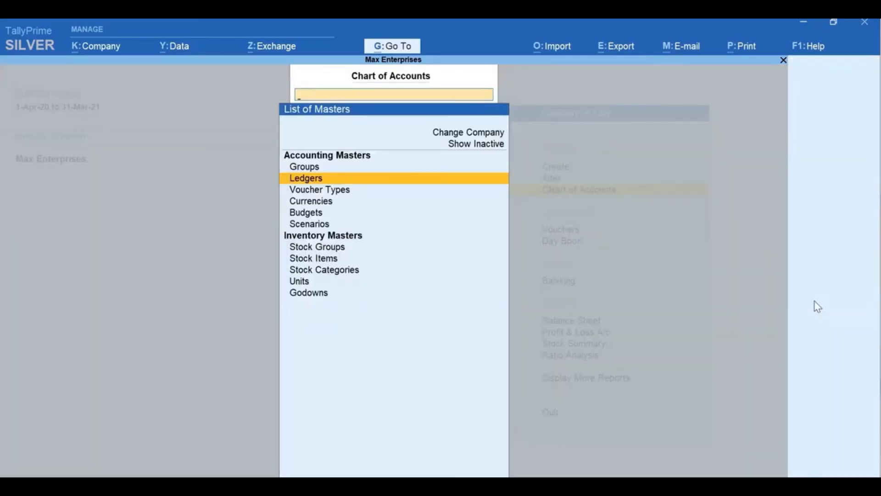
key(Escape)
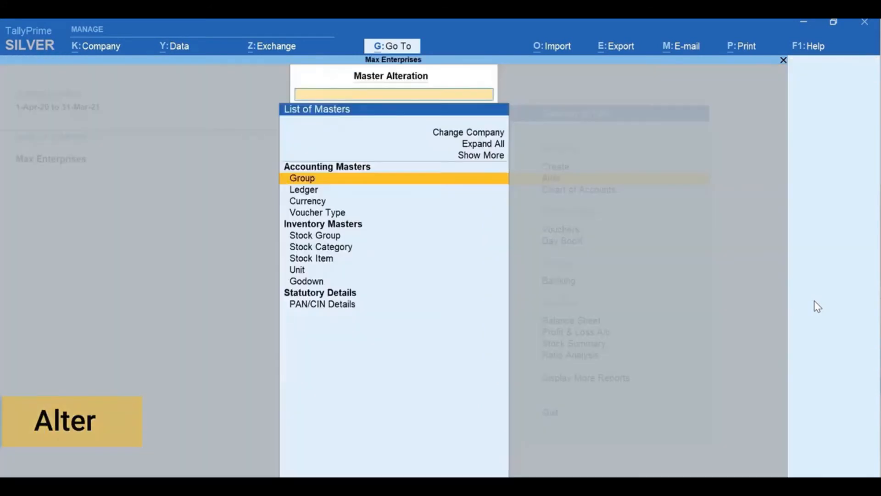
Open the Ace Electronics ledger for alteration, review its details and leave it without changes
key(a)
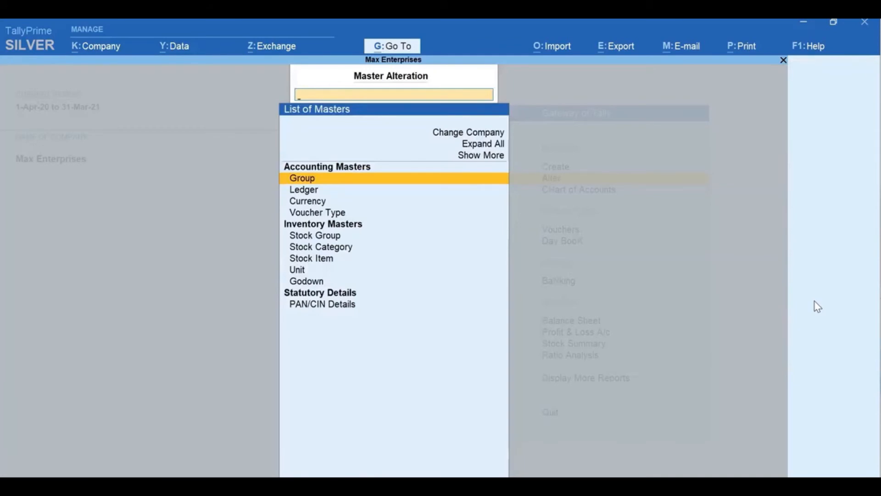
key(Down)
key(Return)
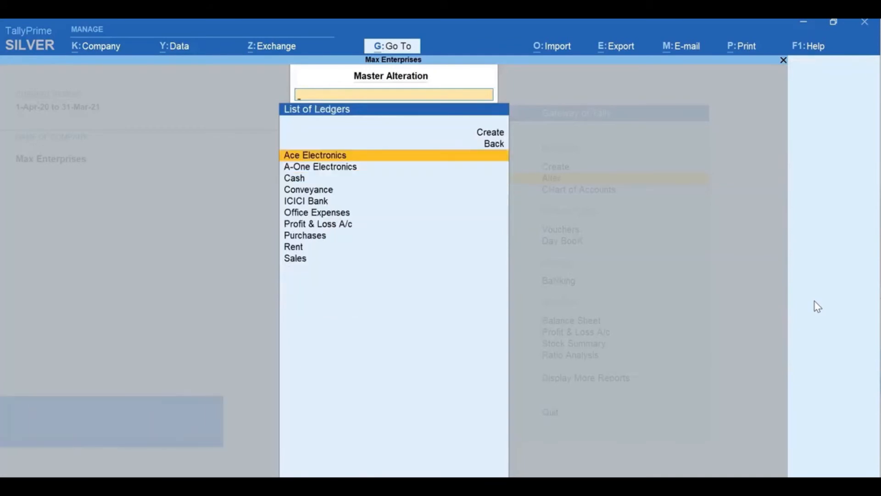
key(Return)
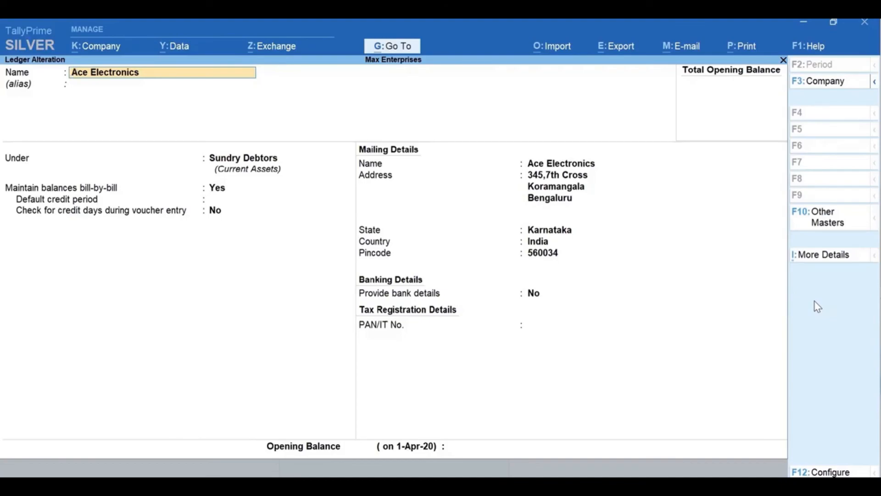
key(Escape)
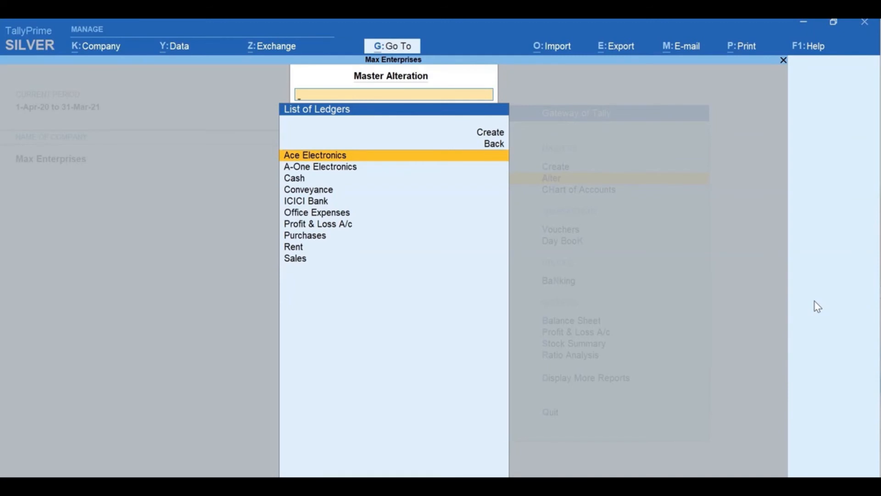
Look through the ledgers available for alteration down to Profit & Loss A/c and return to the Gateway of Tally
key(Down)
key(Down)
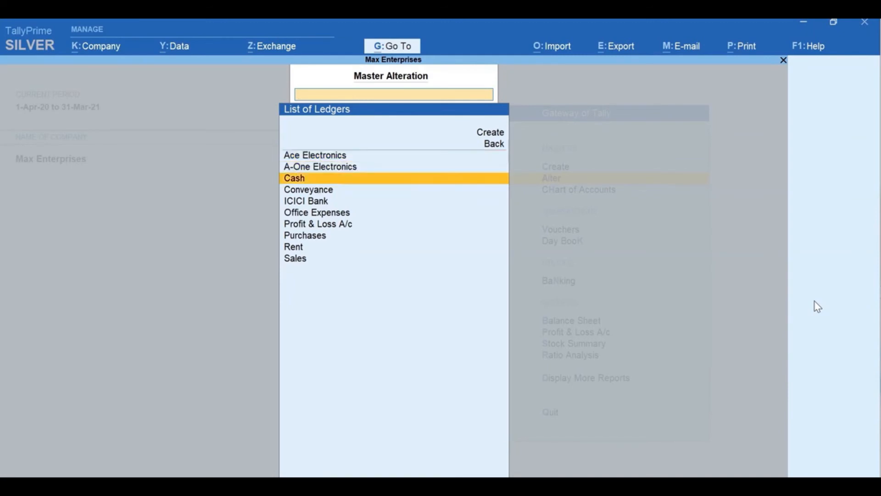
key(Down)
key(Down)
key(Down)
key(Down)
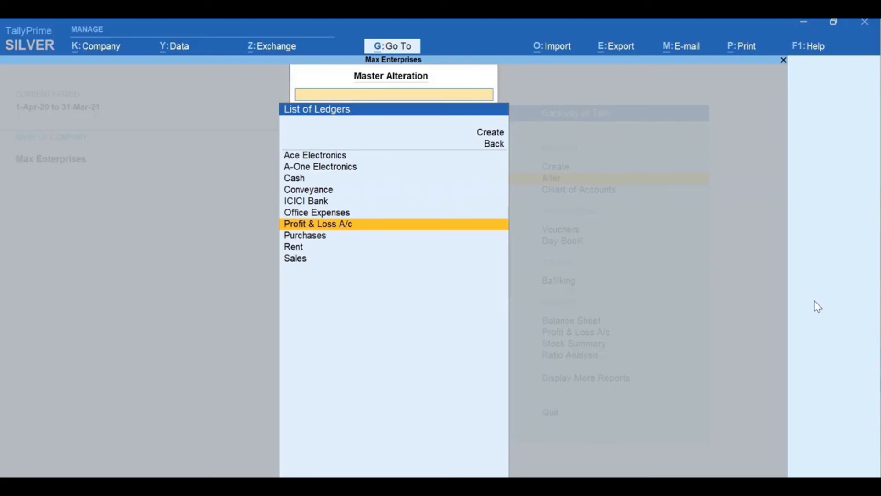
key(Escape)
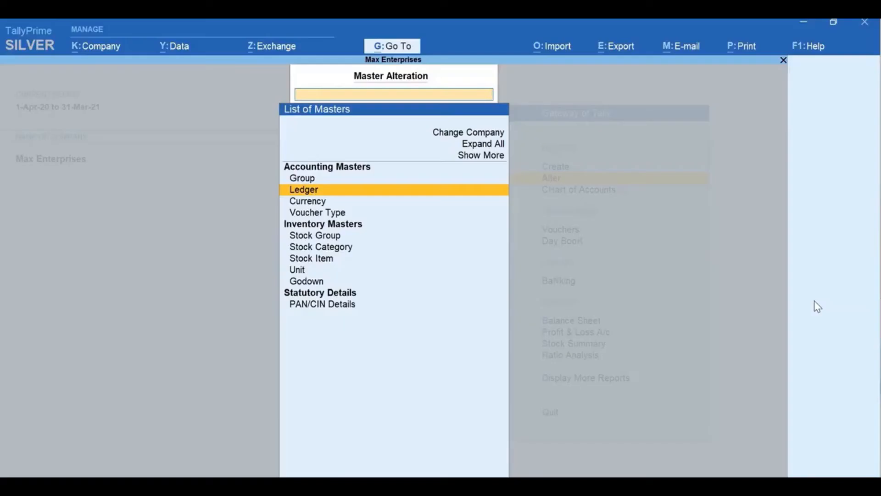
key(Escape)
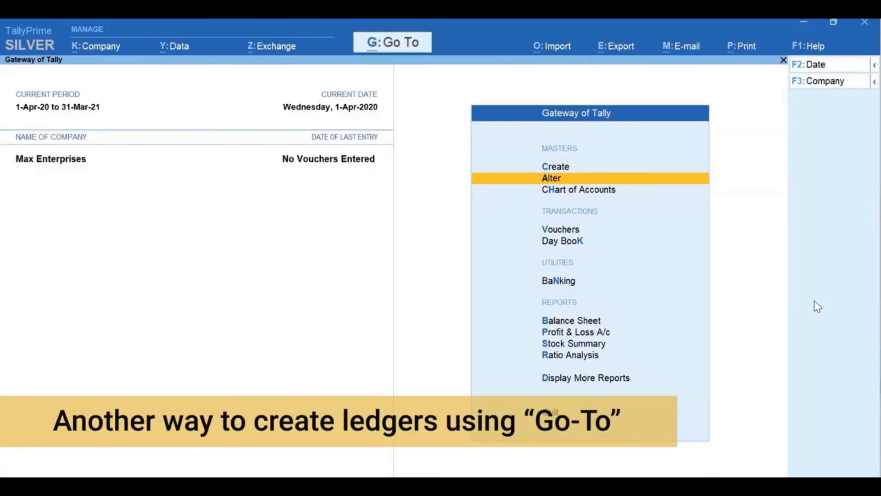
Open the Balance Sheet and, without leaving it, use Go To to create a new ledger master
key(b)
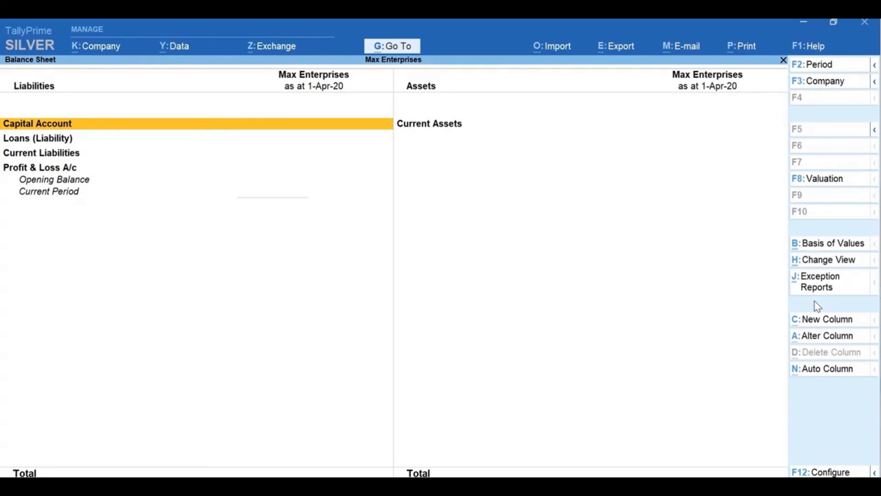
key(alt+g)
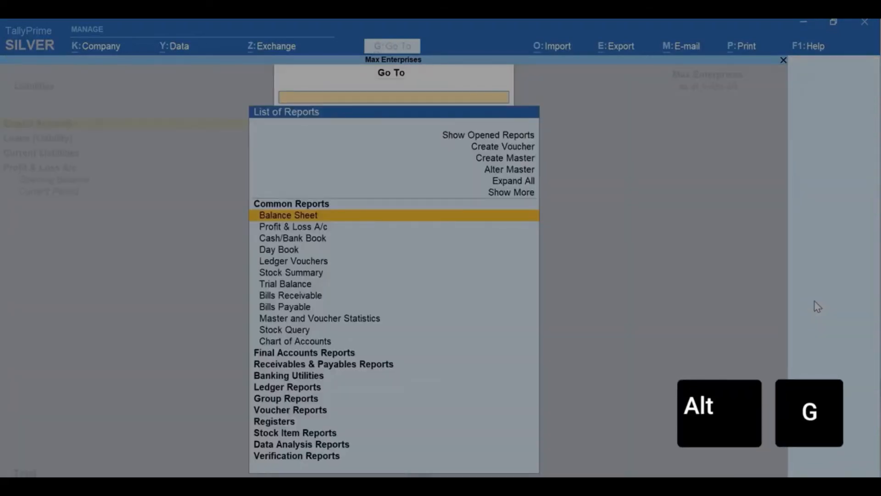
key(Up)
key(Up)
key(Up)
key(Up)
key(Return)
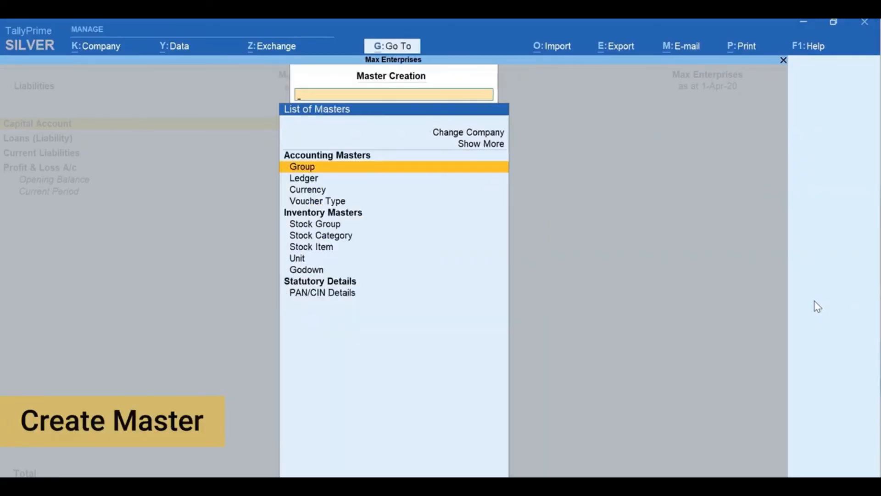
key(Down)
Name the new ledger Office Furniture and place it under Fixed Assets, keeping the default mailing details
text(Office Furniture)
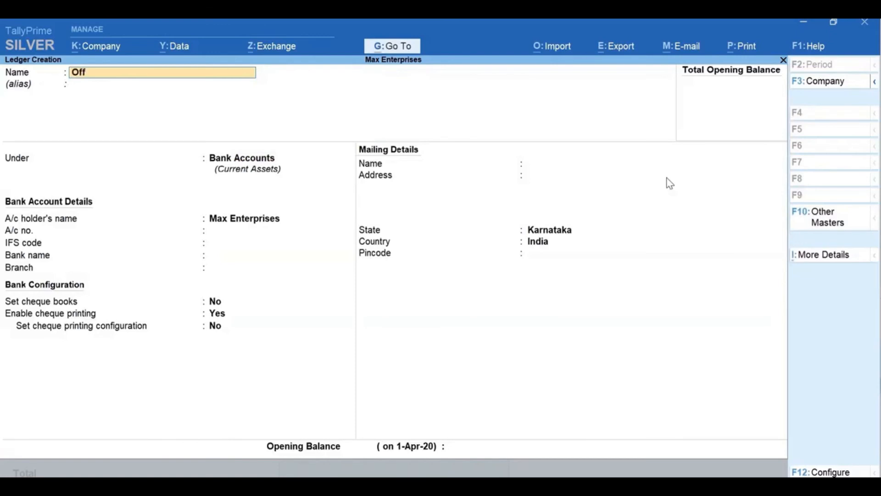
key(Return)
key(Return)
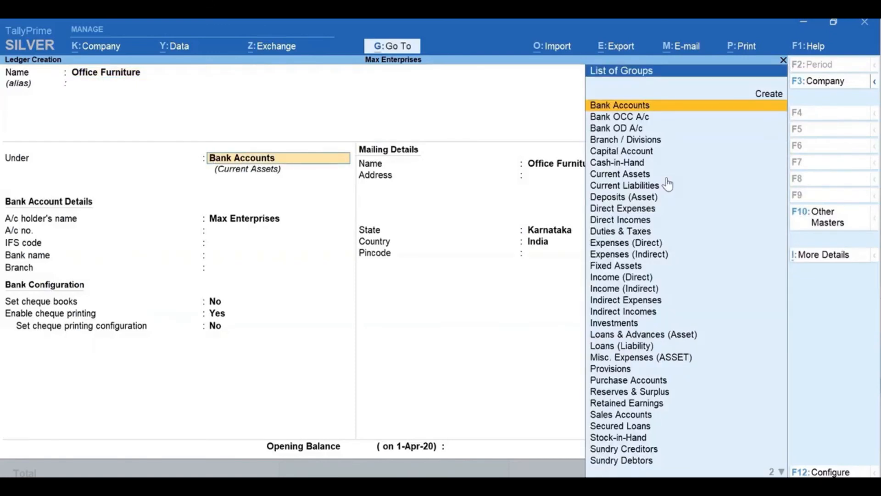
text(fi)
key(Return)
key(Return)
key(Return)
key(Return)
key(Return)
key(Return)
key(Return)
key(Return)
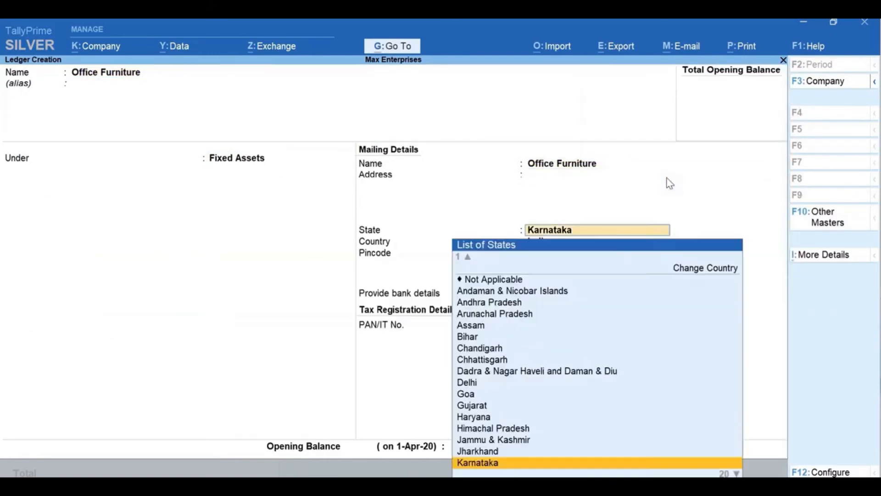
Set the Office Furniture opening balance to 60,000 Dr and save the ledger
text(60000)
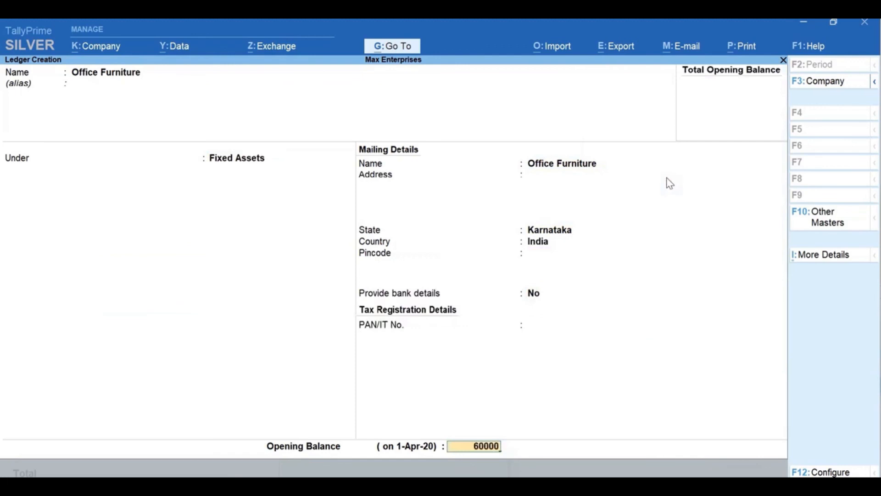
key(Return)
key(y)
key(Return)
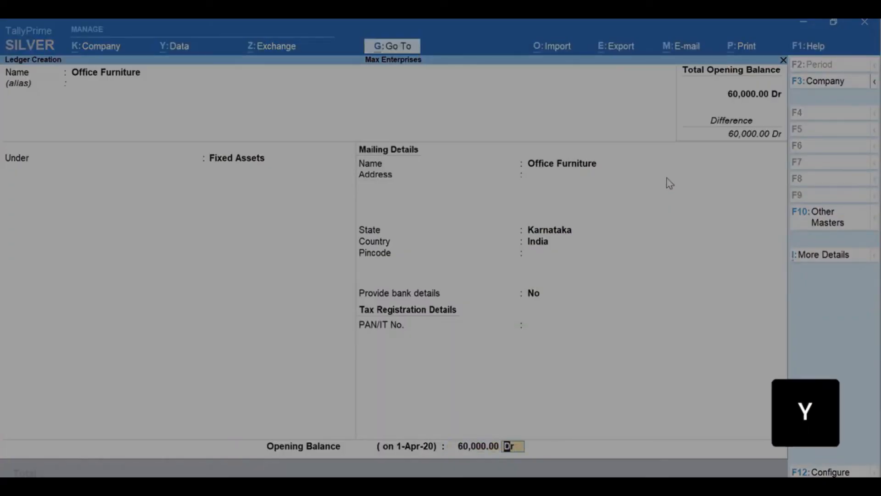
key(Return)
key(y)
key(Escape)
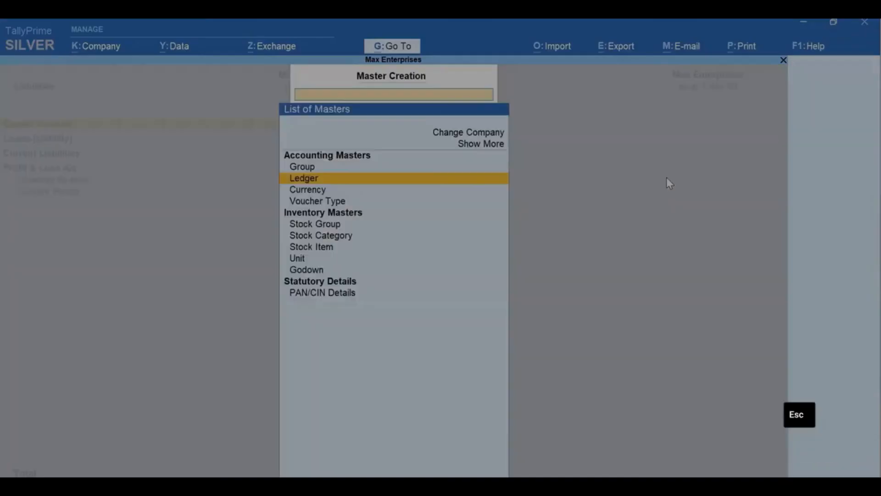
Return to the Balance Sheet and expand Fixed Assets to view the Office Furniture ledger
key(Escape)
key(Right)
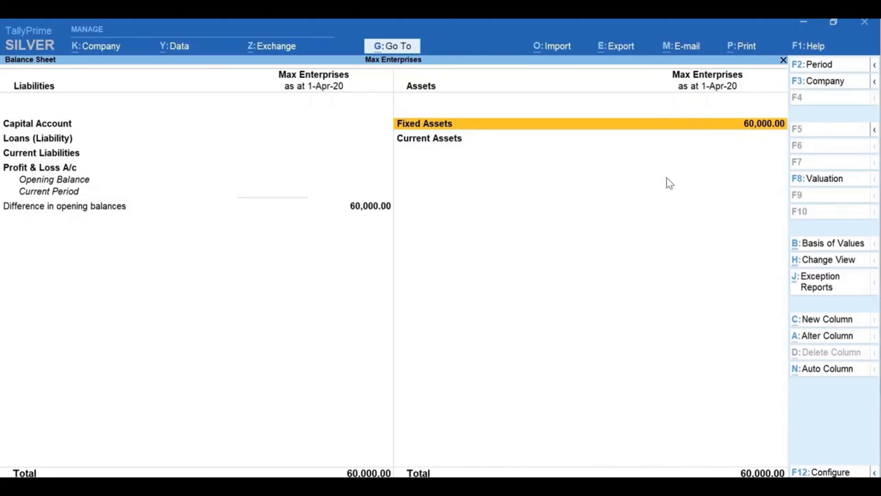
key(shift+Return)
key(Down)
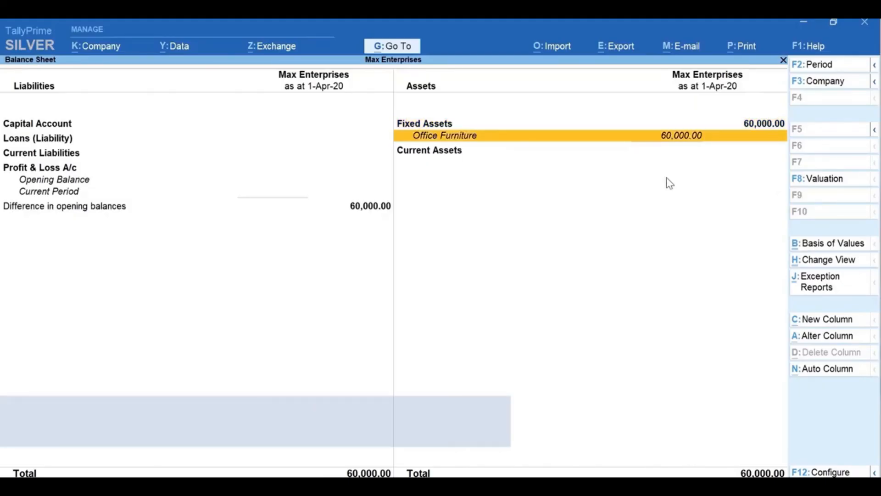